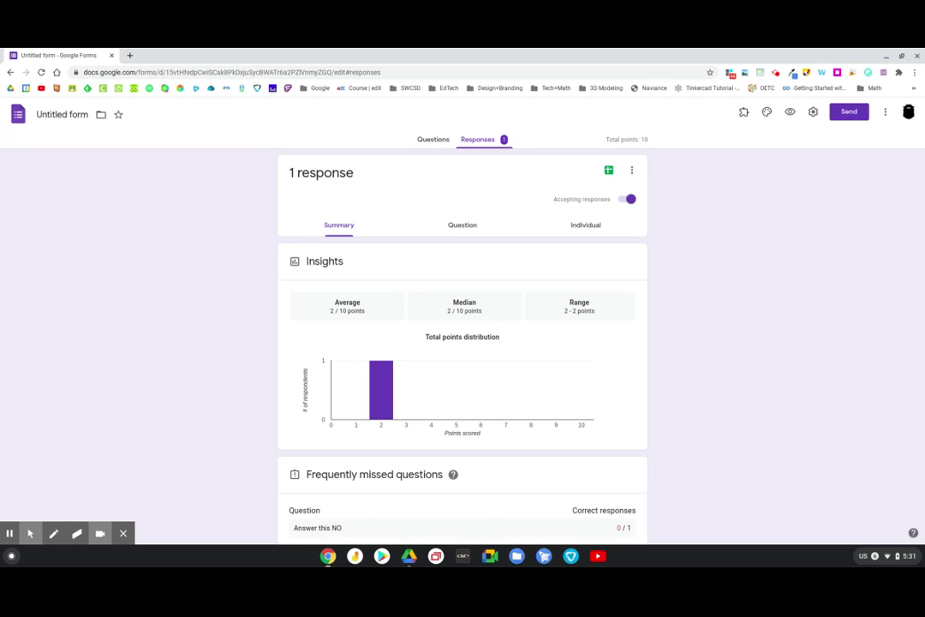
- Download the form's responses as a CSV file
scroll(303, 388, "down", 1)
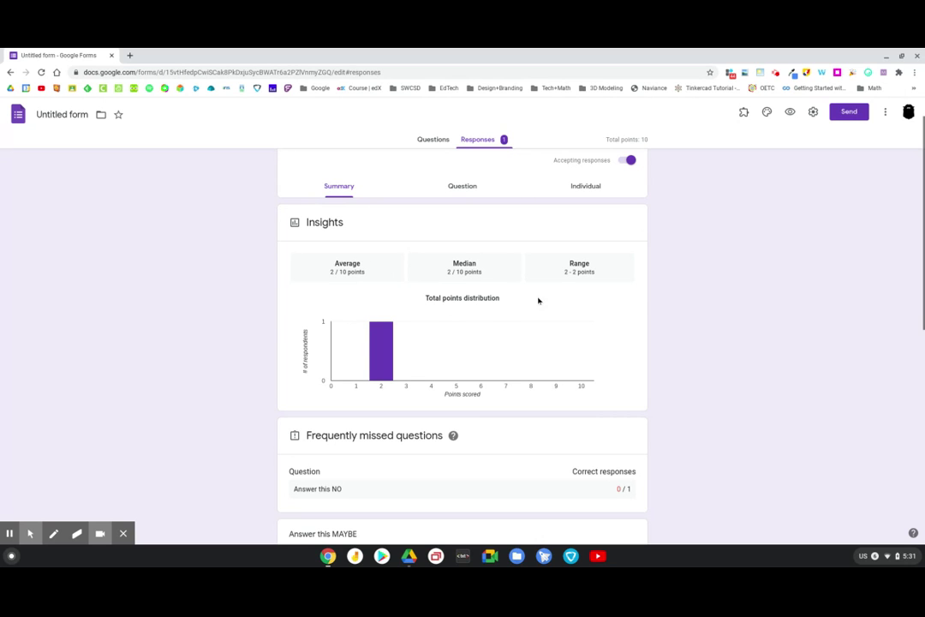
scroll(367, 426, "down", 6)
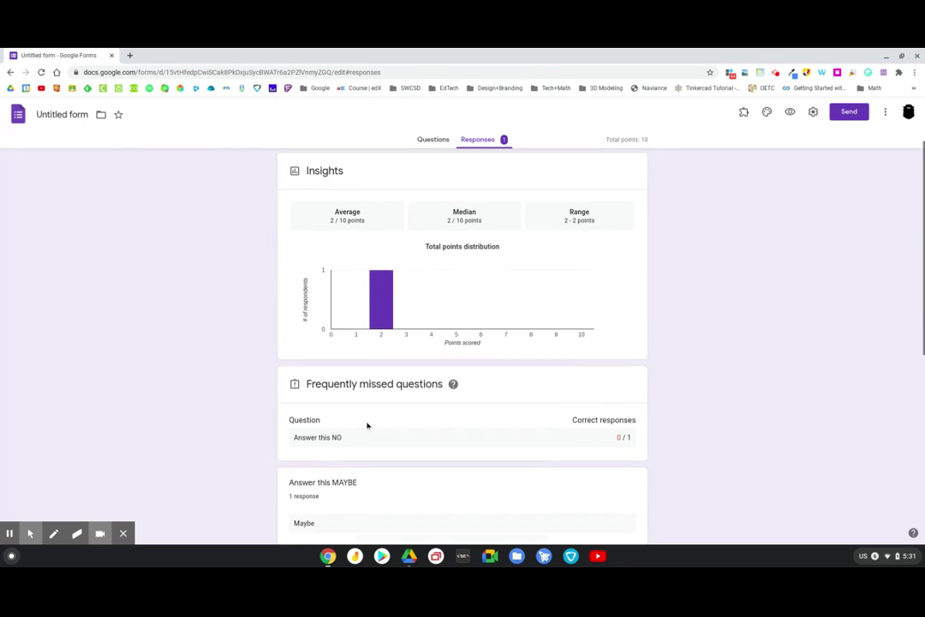
scroll(562, 322, "down", 2)
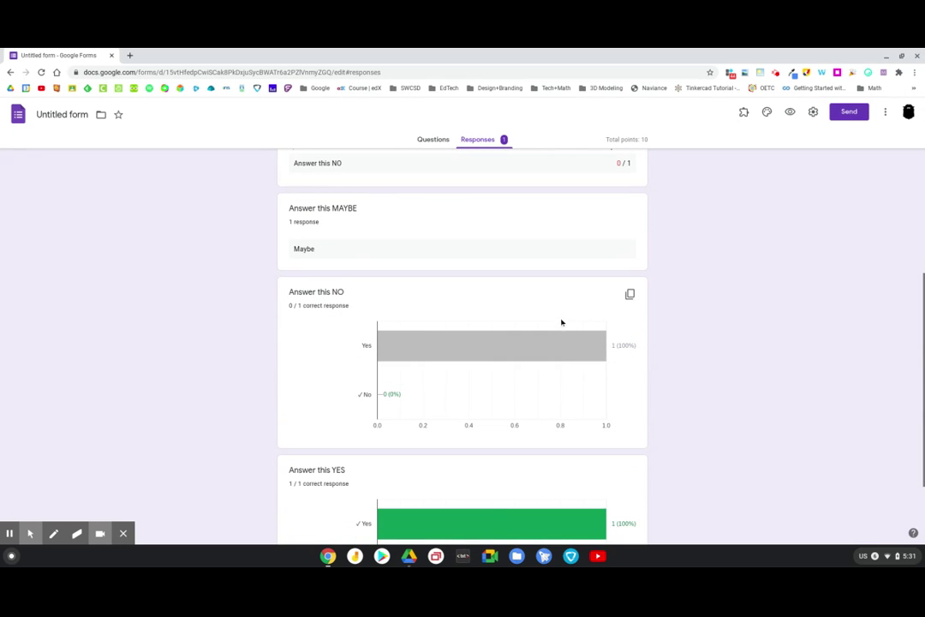
scroll(436, 365, "down", 3)
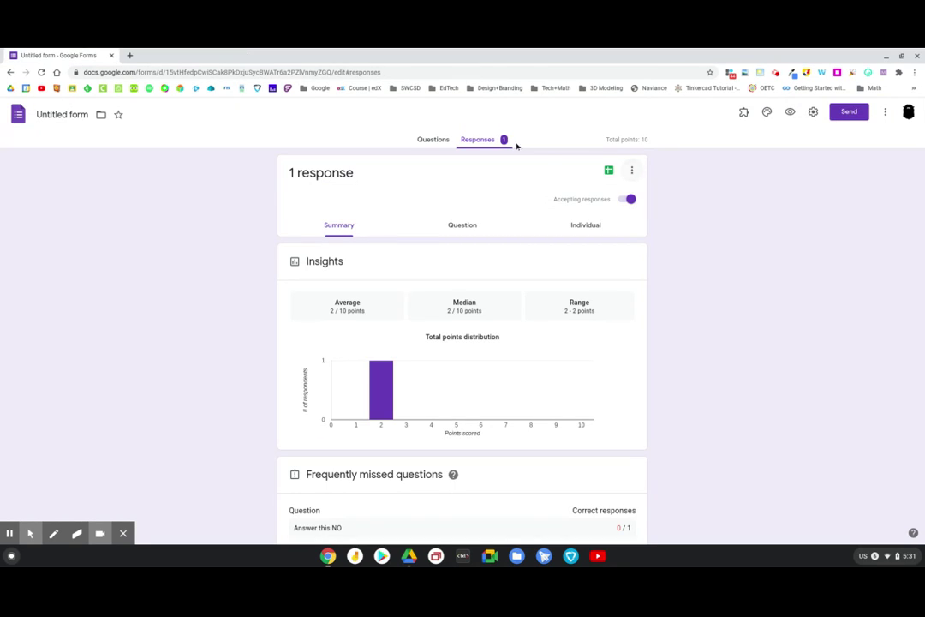
left_click(632, 170)
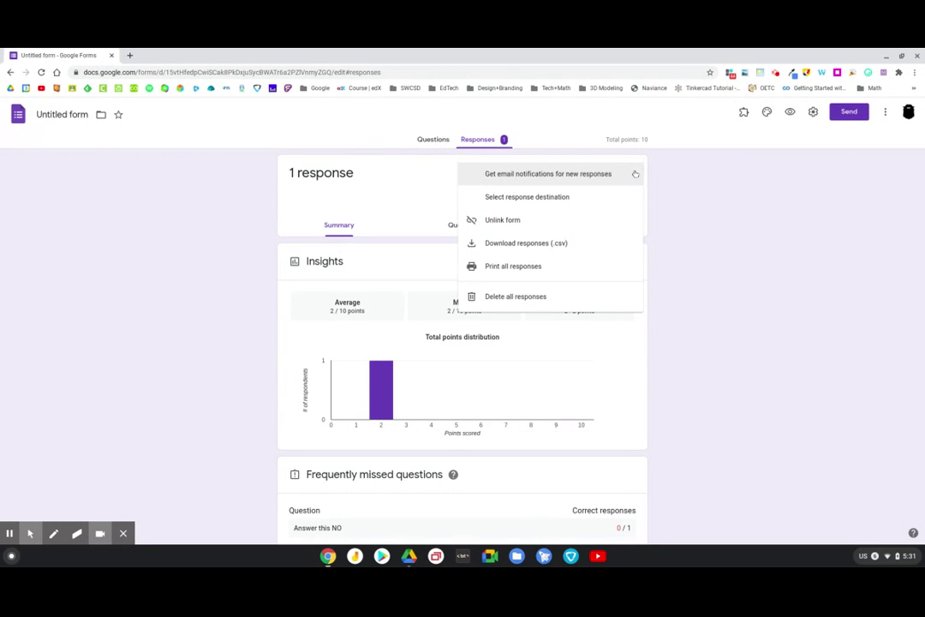
left_click(584, 240)
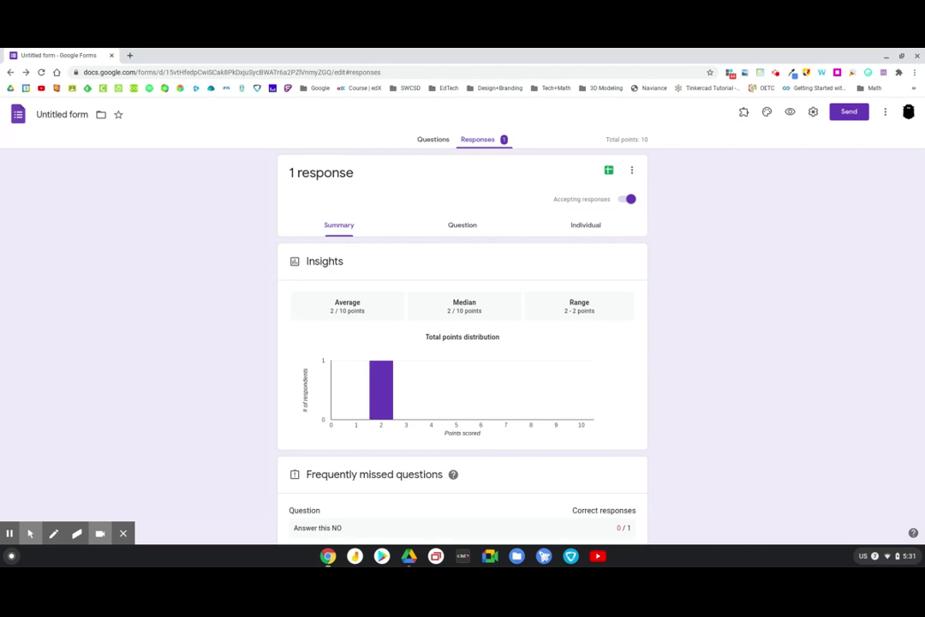
- Switch to Google Drive in a new tab, extract "Untitled form.csv (1).zip" with ZIP Extractor, and open the unzipped files folder
left_click(129, 56)
left_click(10, 89)
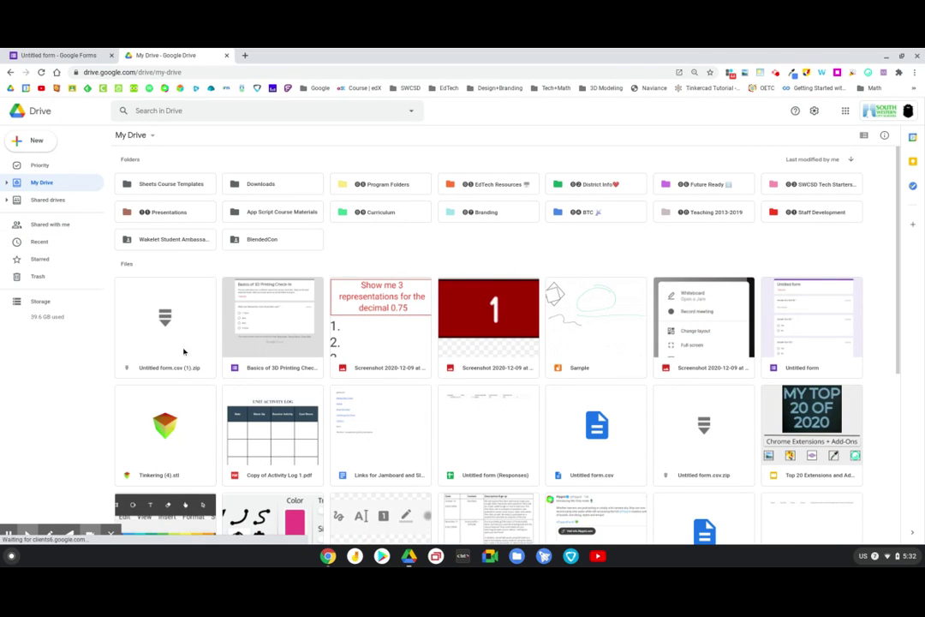
left_click(169, 331)
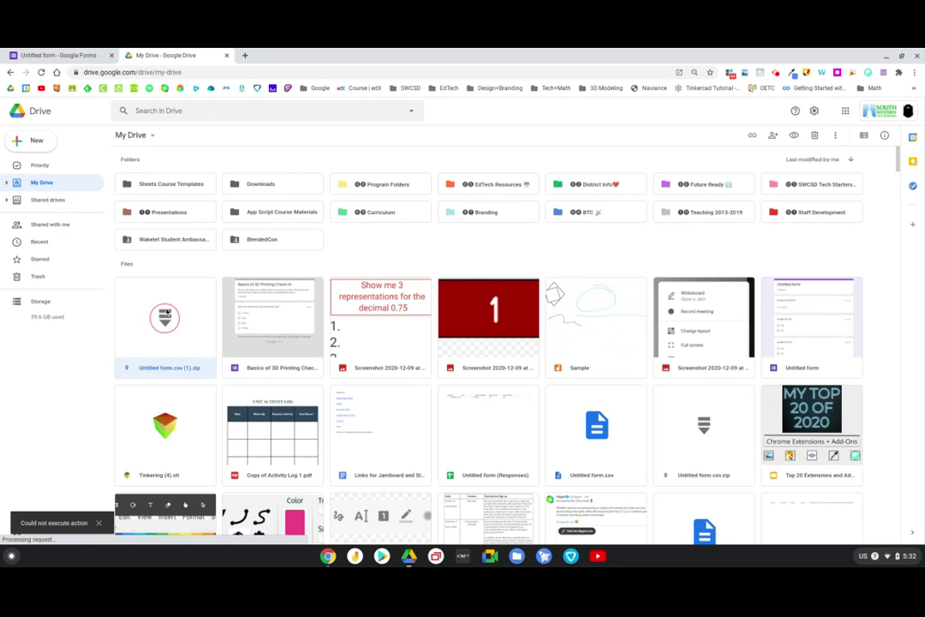
right_click(167, 312)
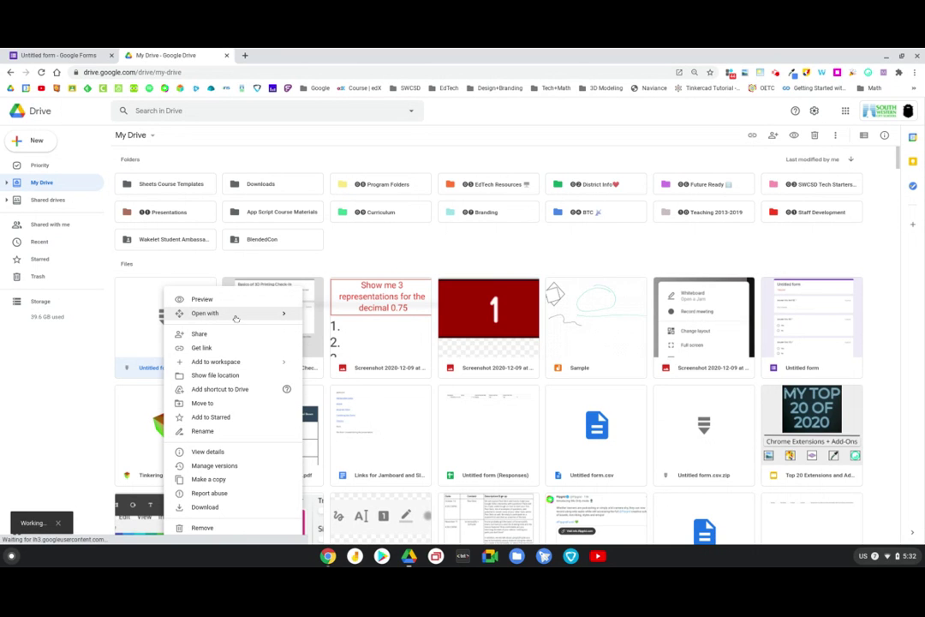
mouse_move(248, 315)
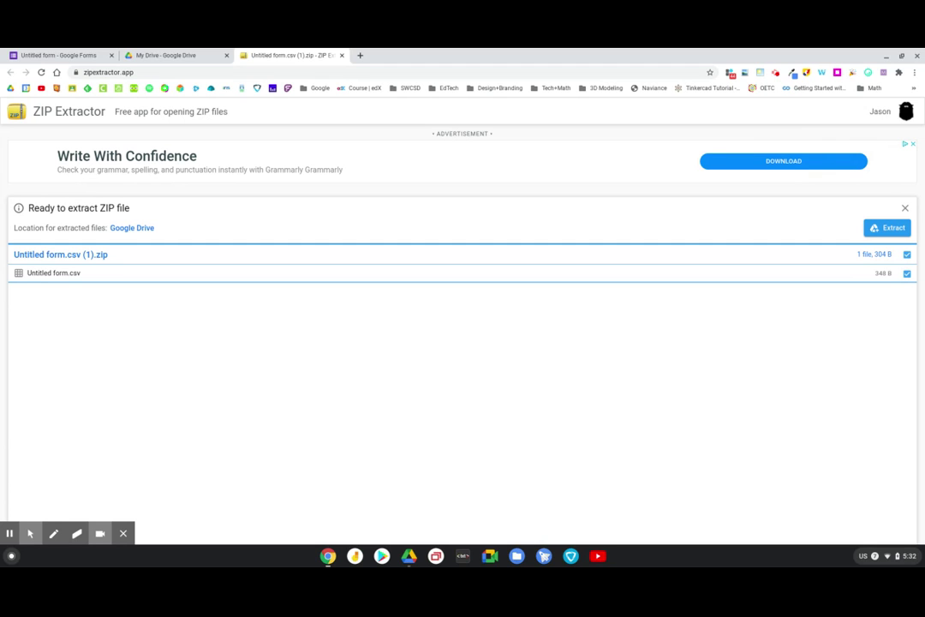
left_click(872, 228)
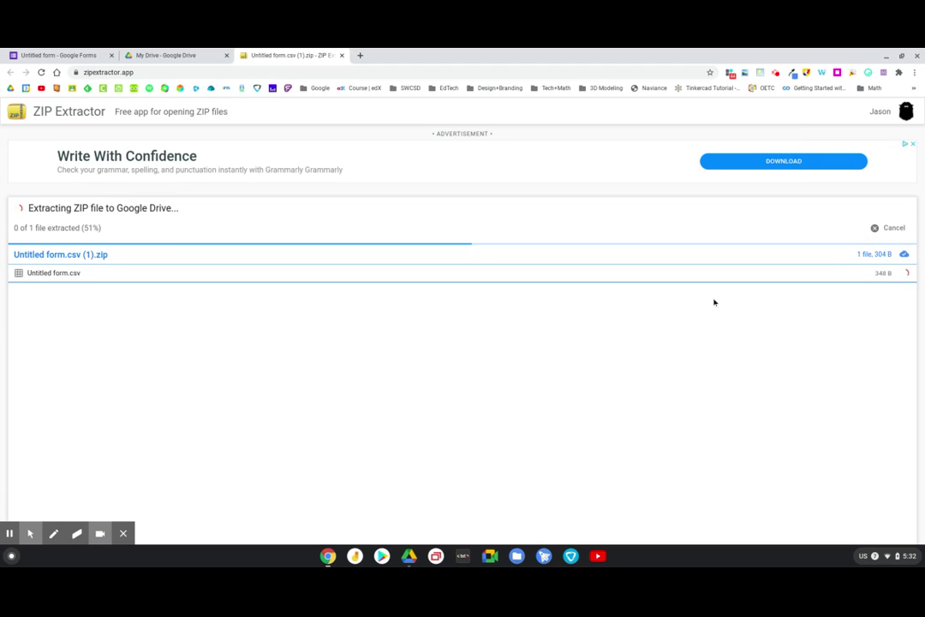
left_click(873, 229)
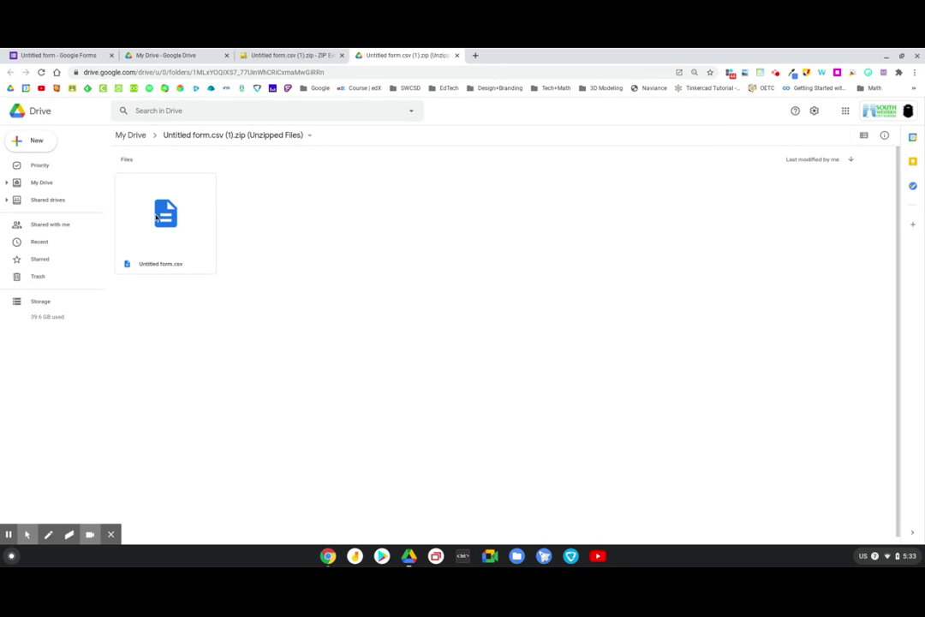
- Open the extracted "Untitled form.csv" with Google Sheets
double_click(155, 220)
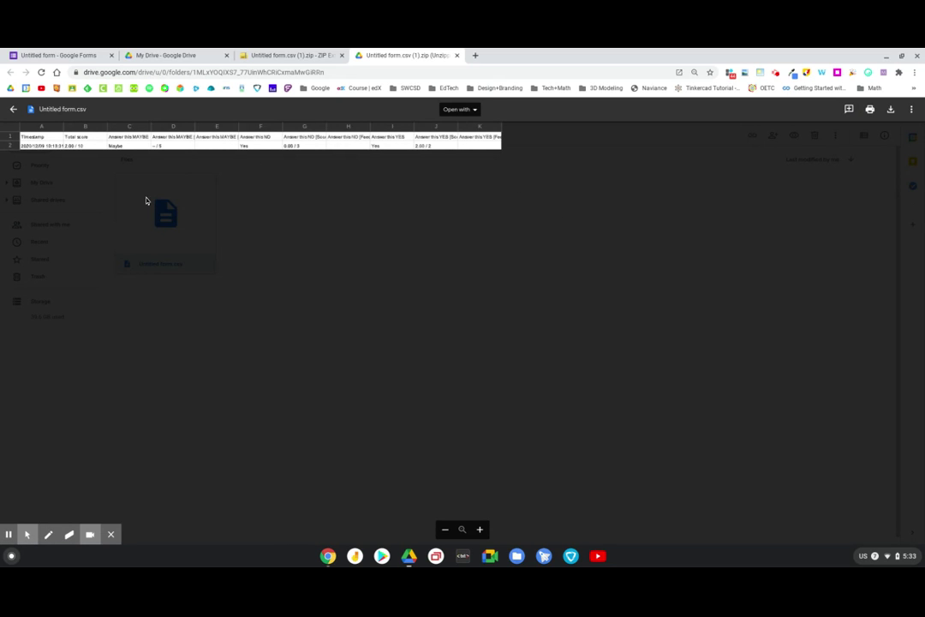
left_click(460, 110)
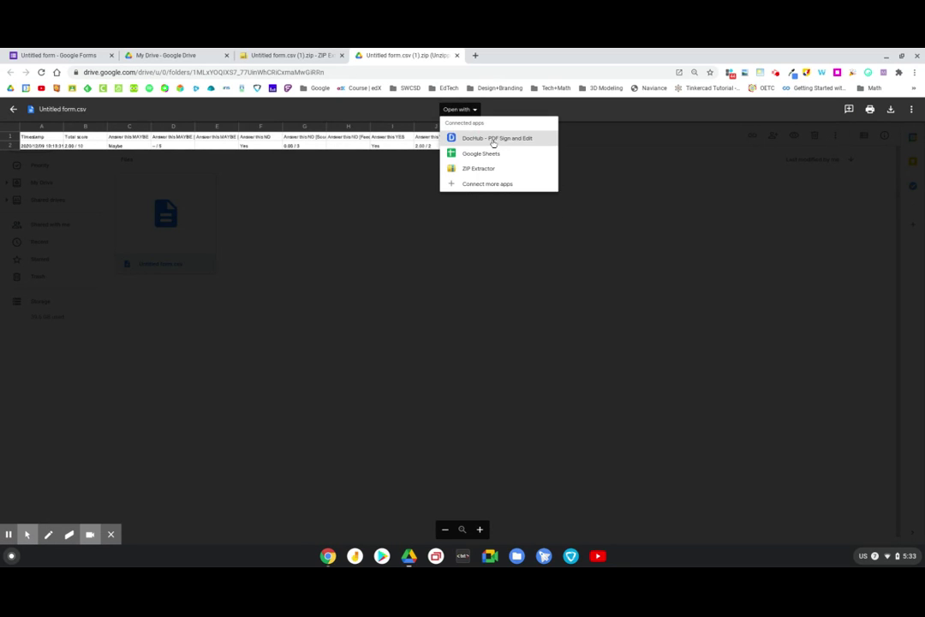
left_click(498, 155)
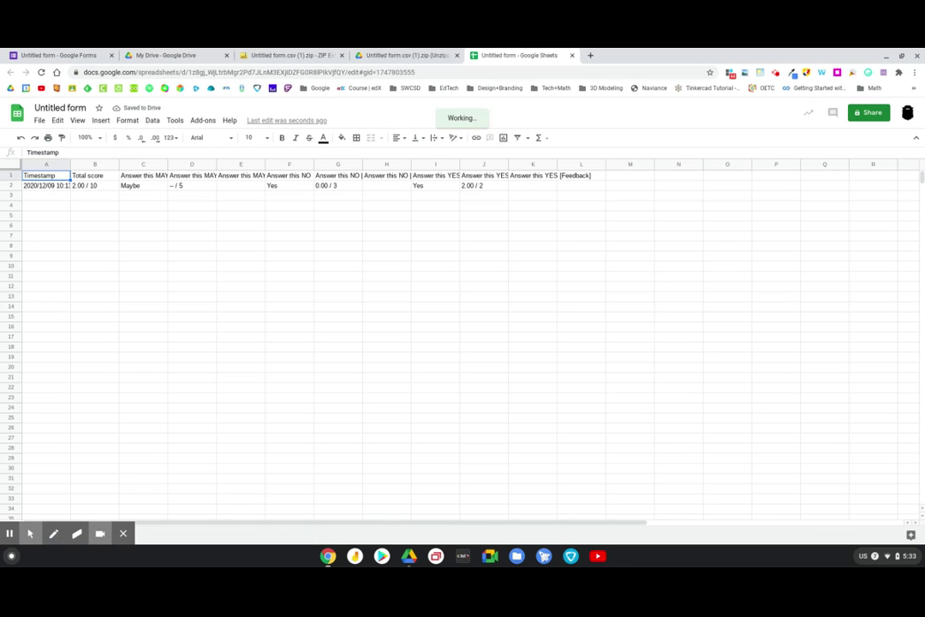
left_click(56, 56)
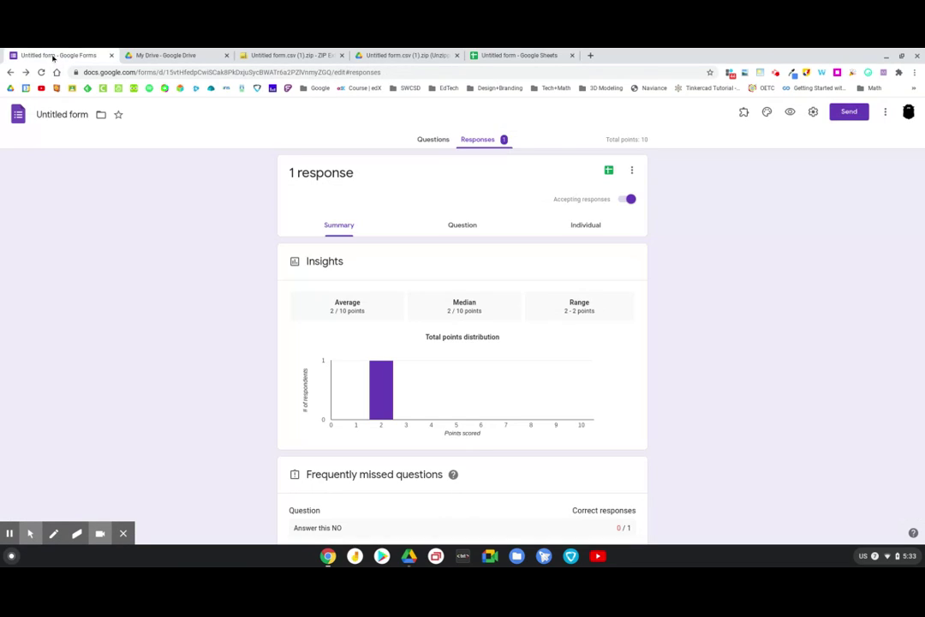
left_click(632, 171)
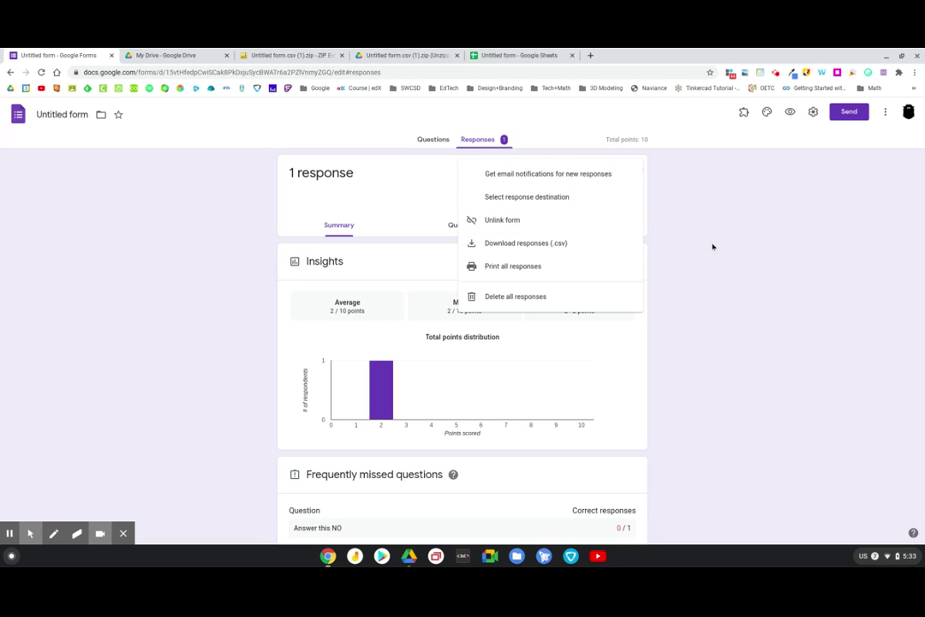
left_click(663, 233)
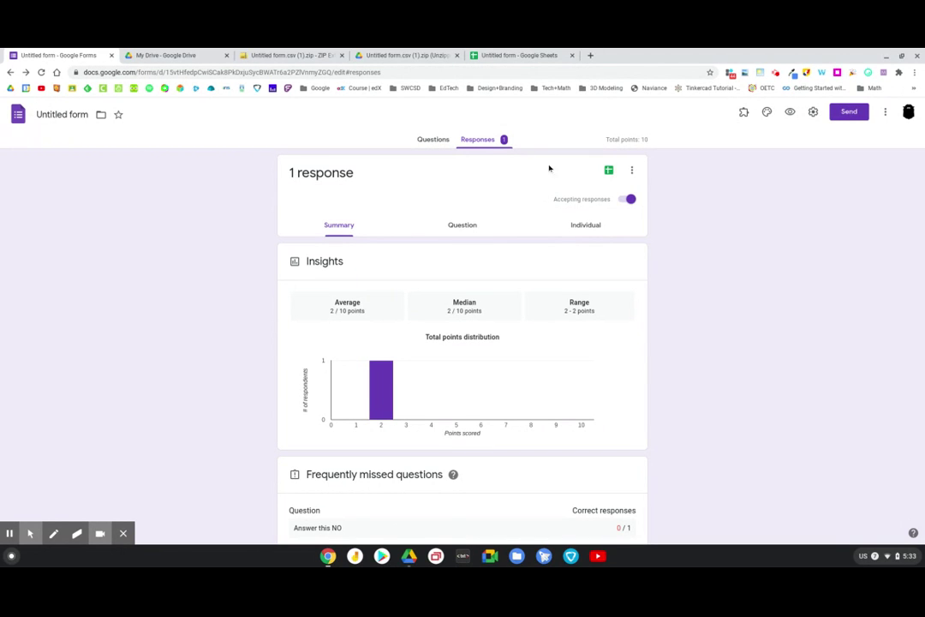
left_click(505, 55)
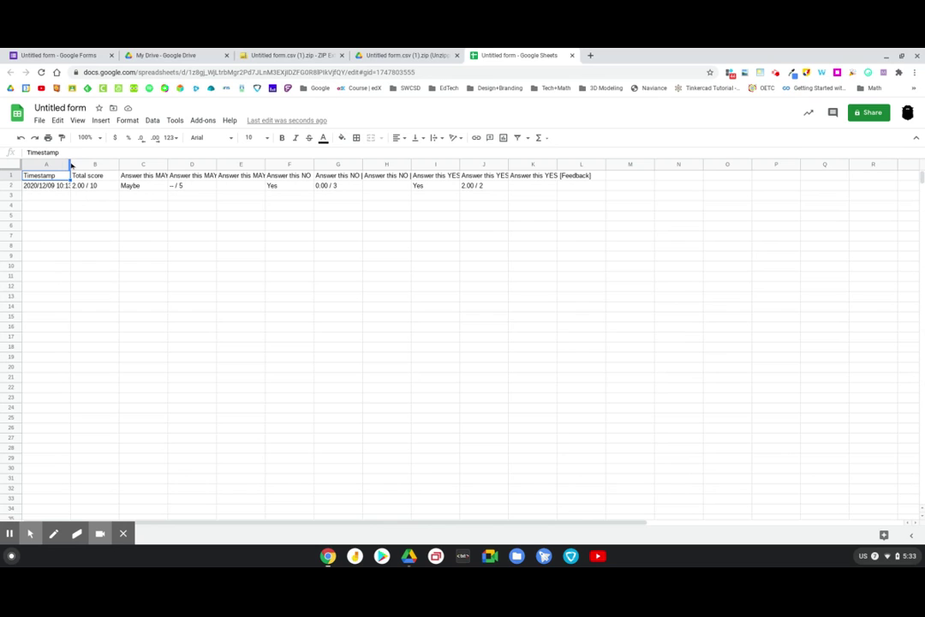
- Widen the Timestamp column to fit its date and insert one column to the right of the "Answer this YES [Score]" column J
left_click_drag(70, 163, 108, 163)
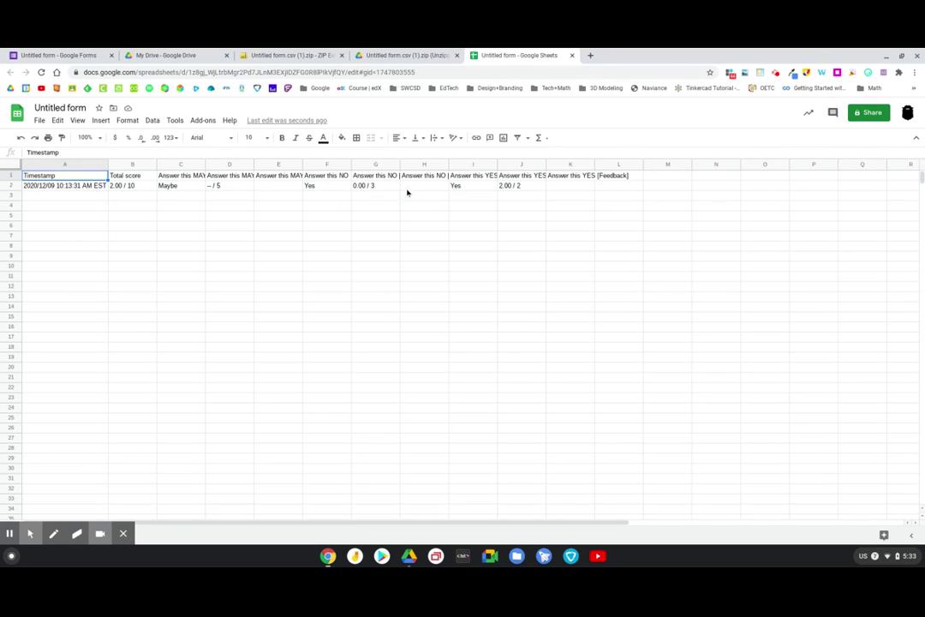
left_click_drag(472, 165, 498, 161)
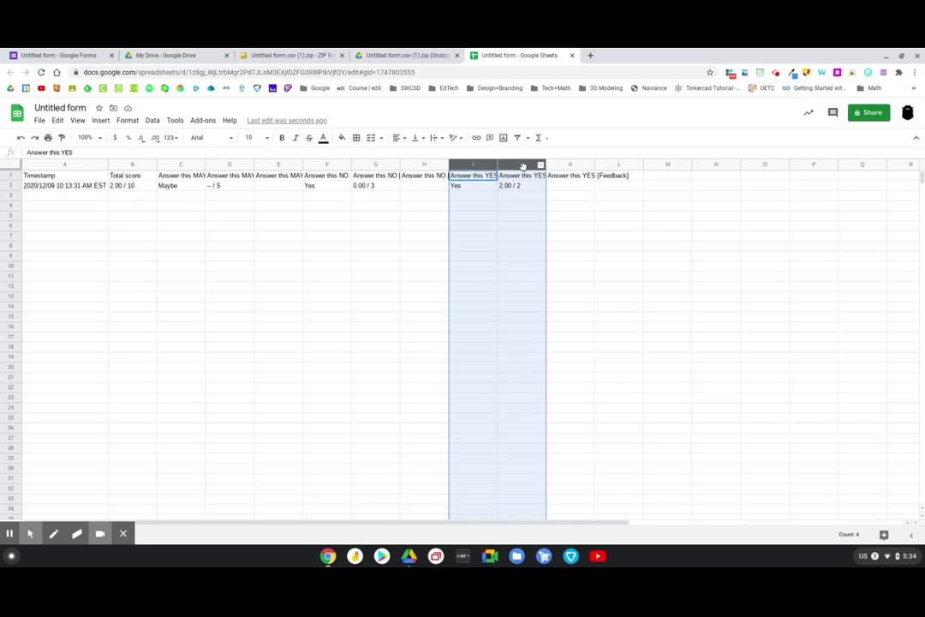
left_click(555, 185)
left_click(522, 163)
right_click(522, 163)
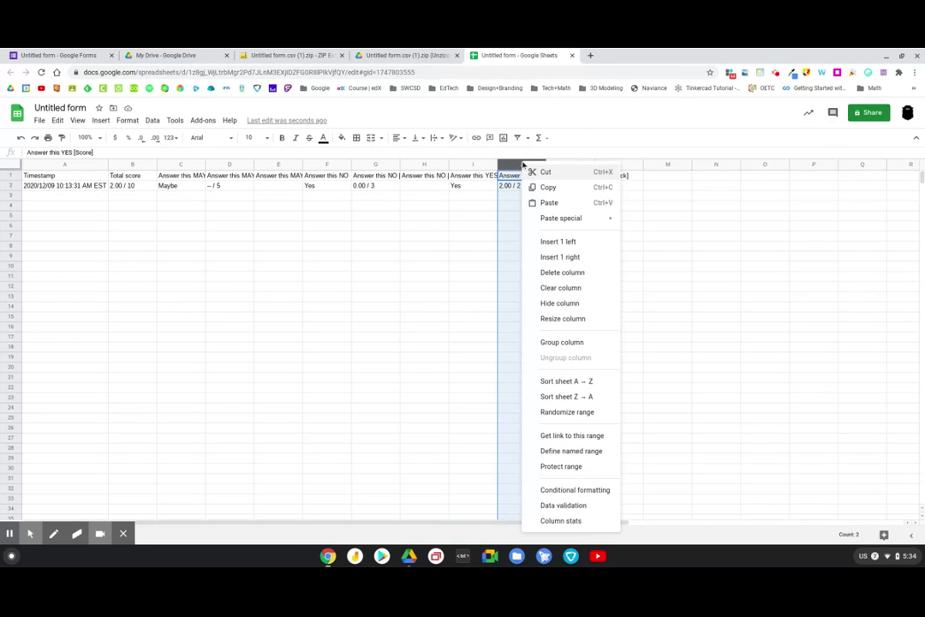
left_click(592, 261)
- Enter the formula =Left(J2,1) in cell K2 to extract the first character of the score
left_click(562, 187)
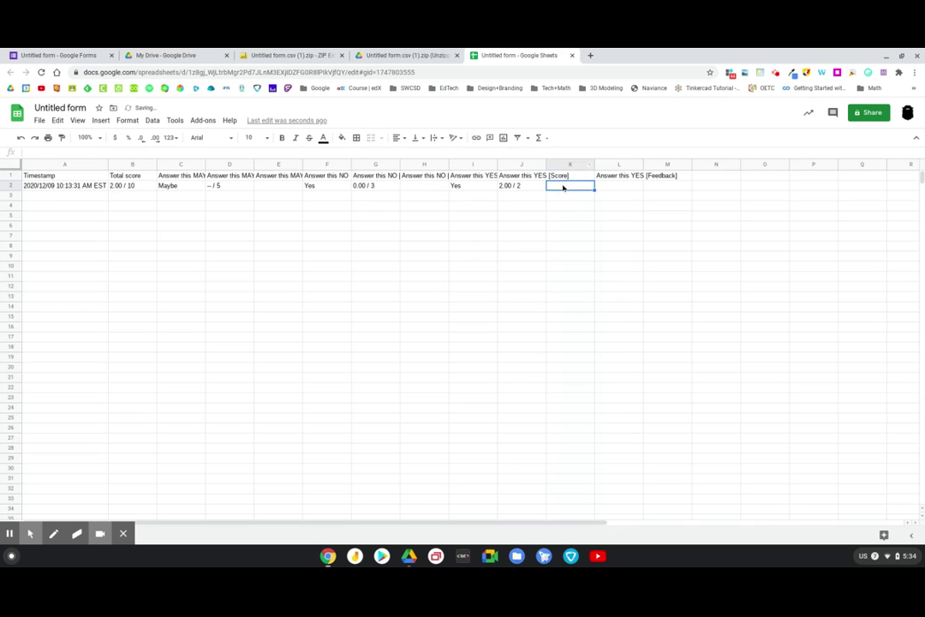
type("=")
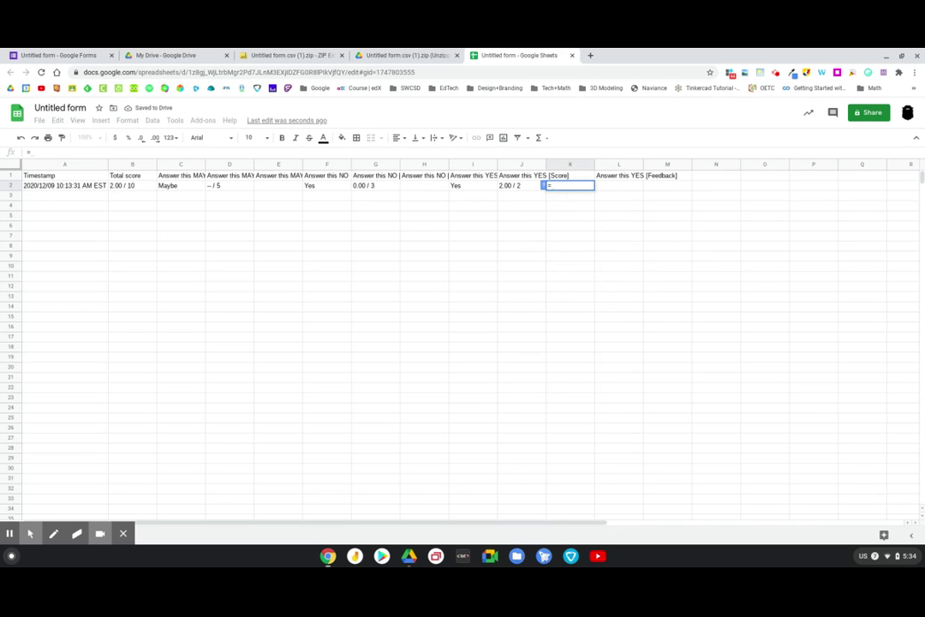
type("Left(")
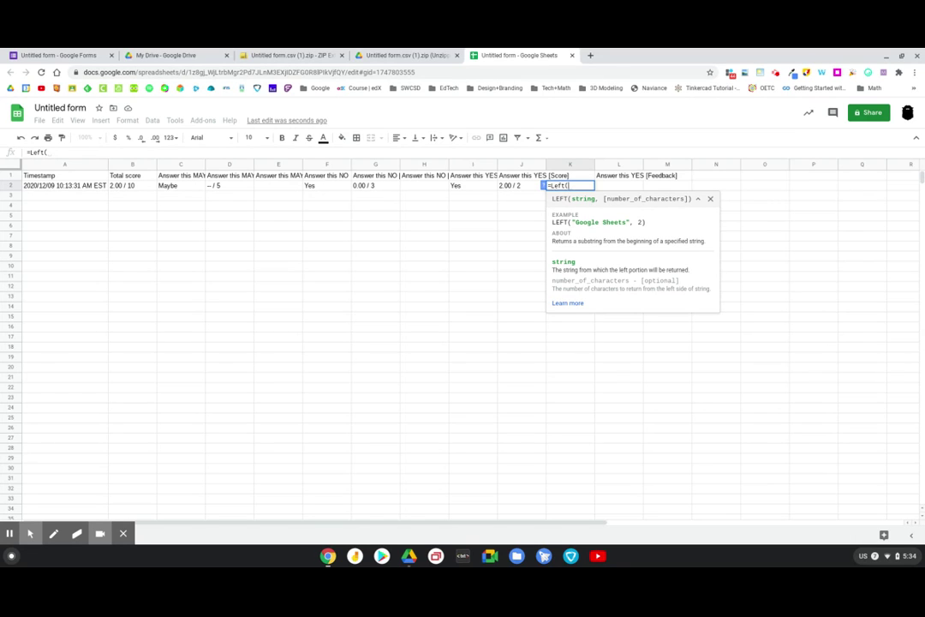
left_click(518, 187)
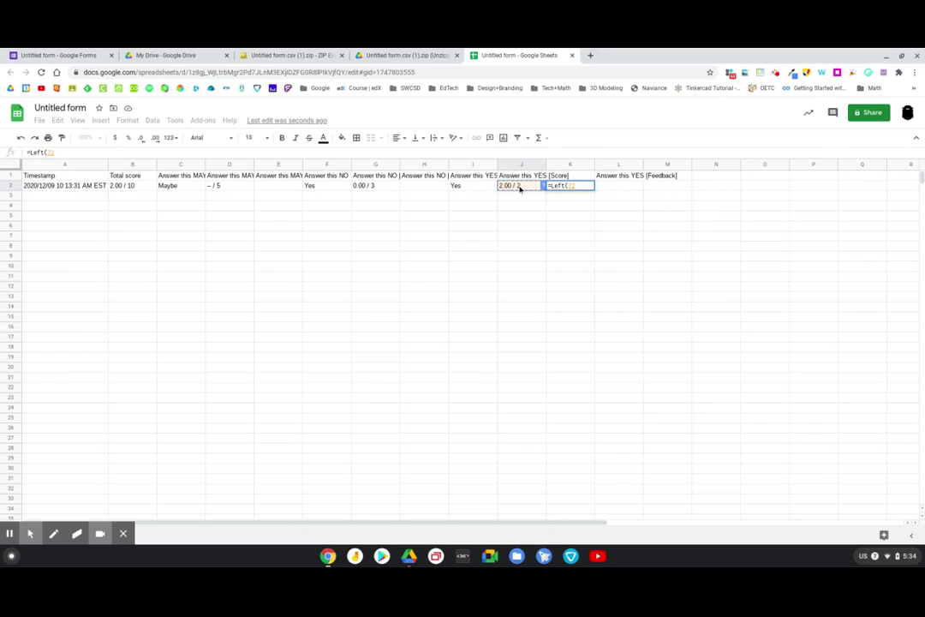
type(",")
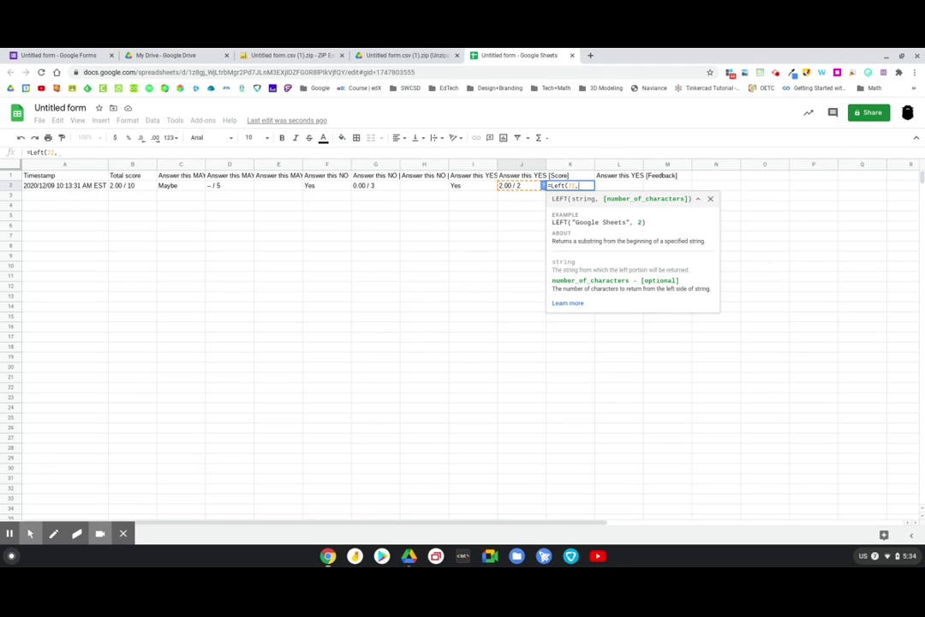
type("1")
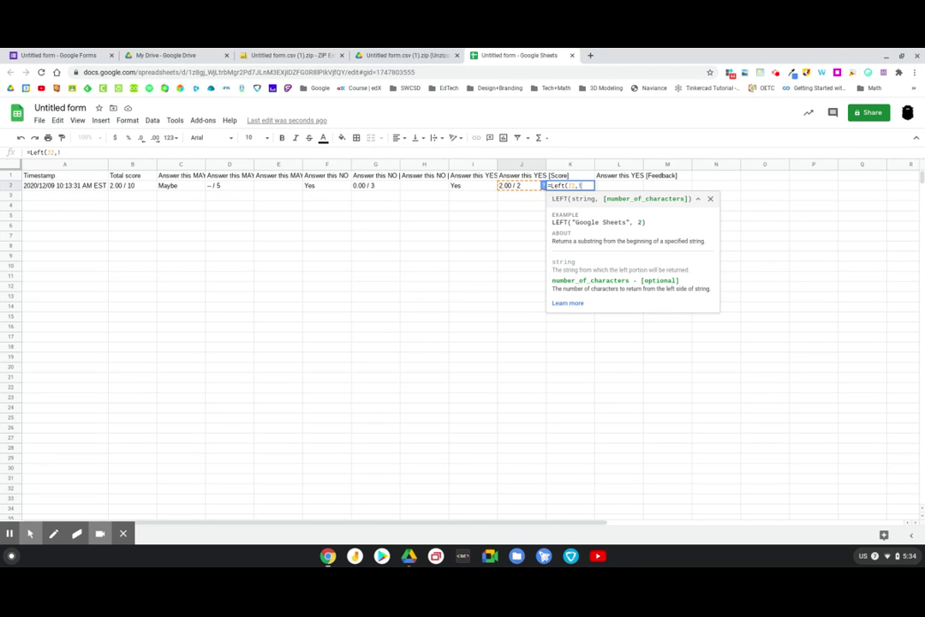
key("Return")
key("Down")
key("Down")
key("Down")
key("Down")
key("Down")
key("Down")
key("Down")
key("Down")
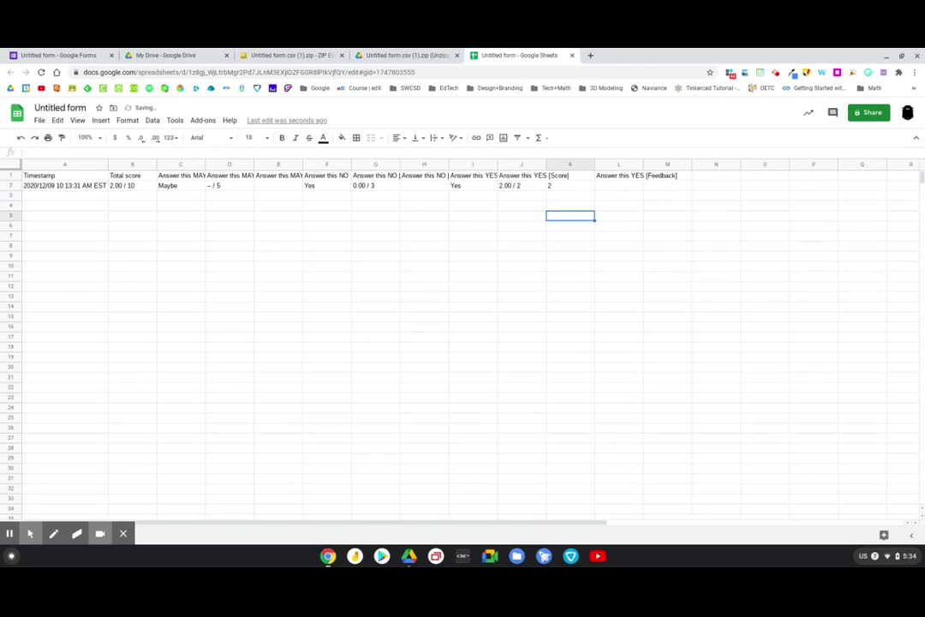
- Fill the K2 formula down column K to row 28 and check the formula in the filled cells
left_click(569, 188)
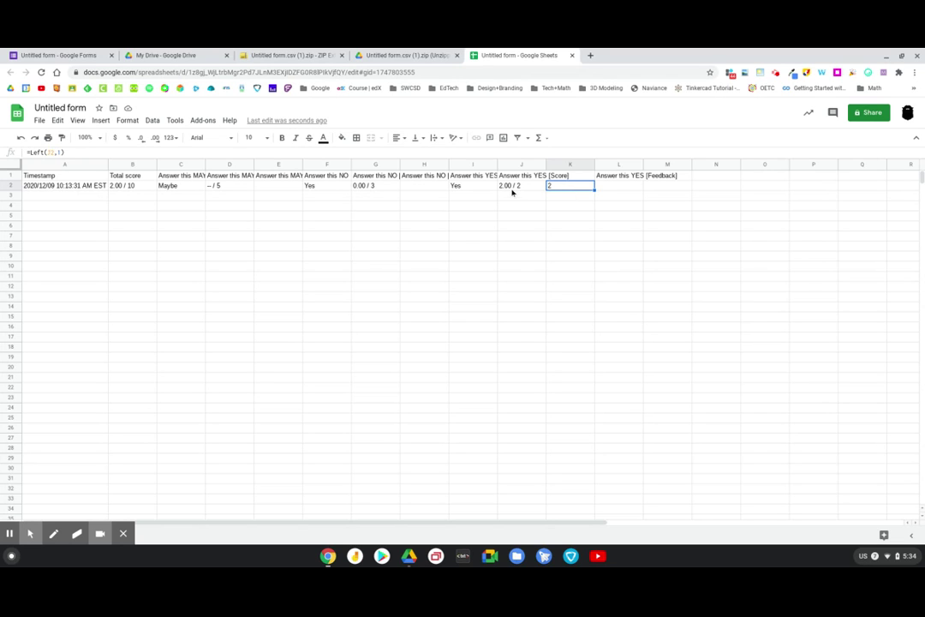
left_click_drag(594, 188, 594, 452)
left_click(569, 197)
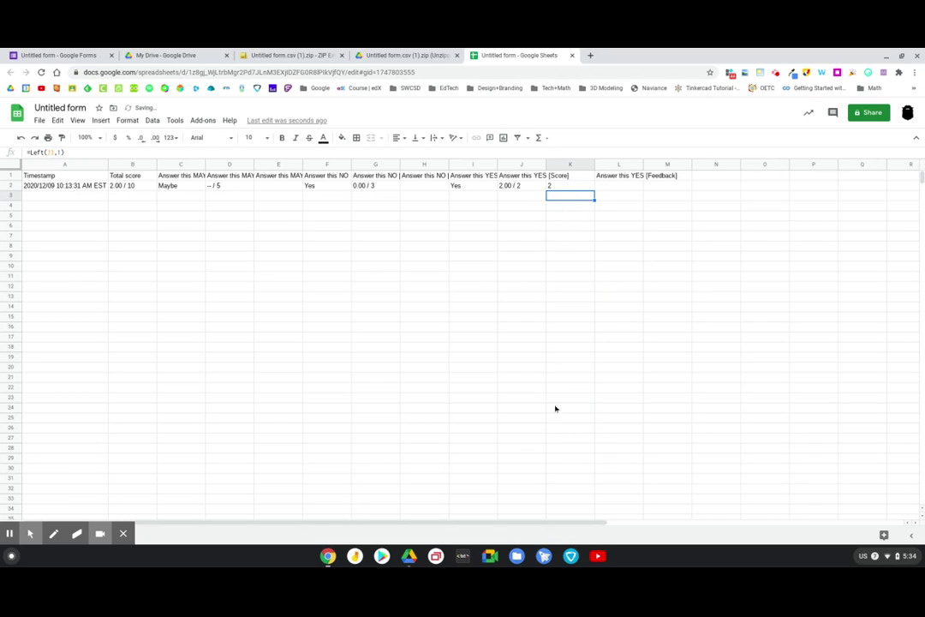
left_click(580, 186)
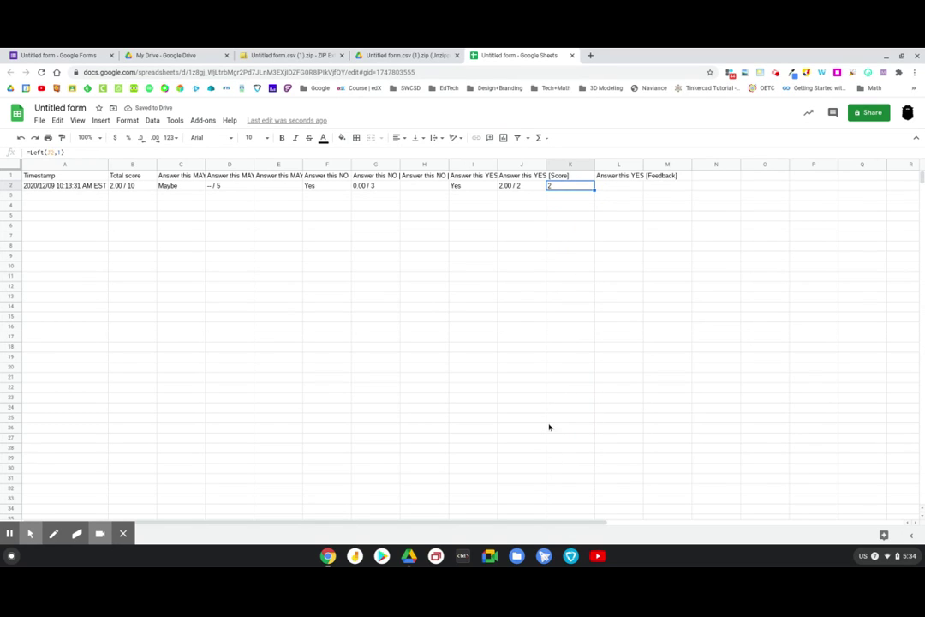
- Replace the formulas in K2:K28 with their values by copying the range and pasting values only, then reselect the range
left_click(561, 185)
left_click_drag(561, 185, 582, 444)
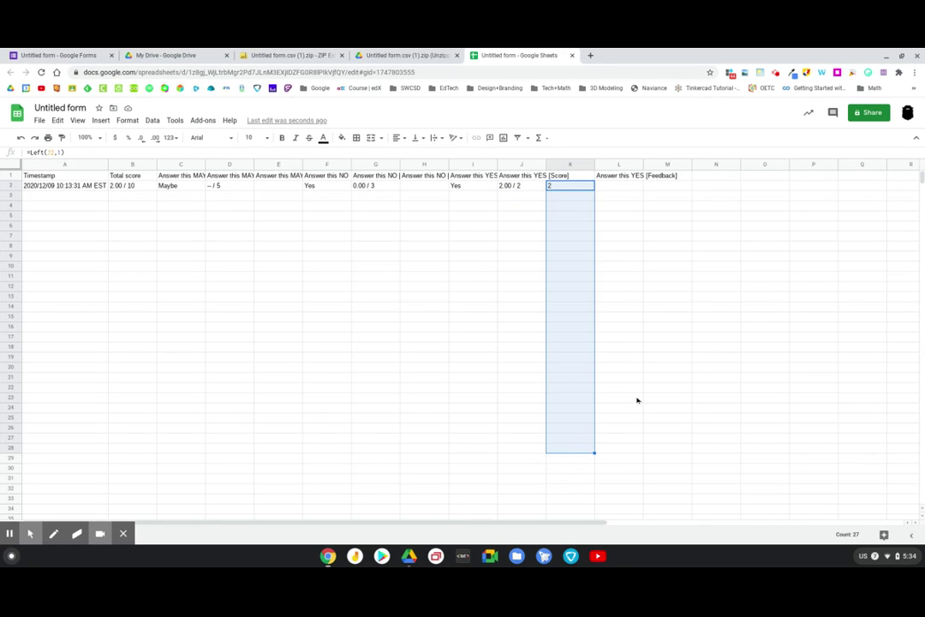
key("ctrl+c")
right_click(566, 191)
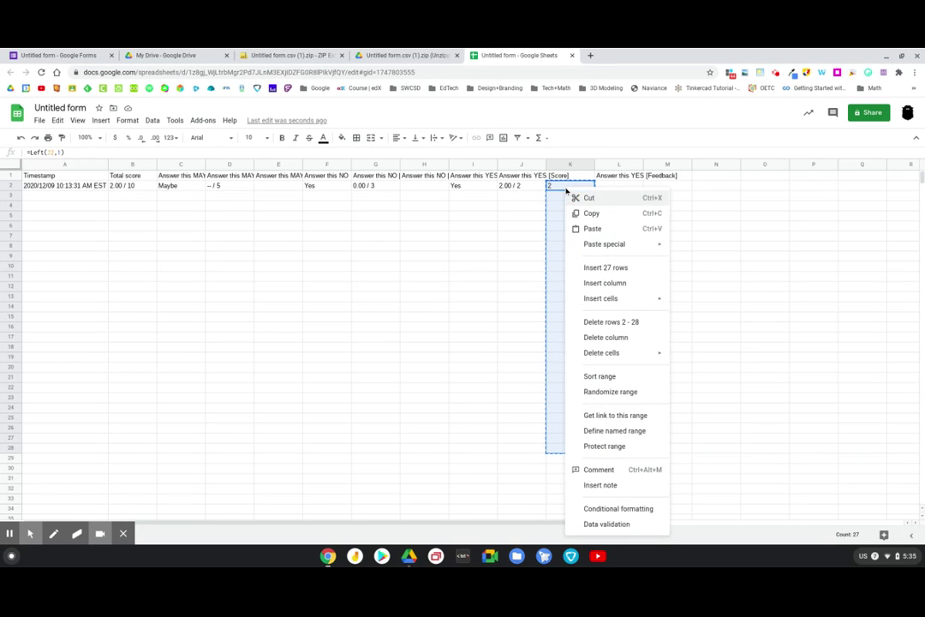
mouse_move(632, 244)
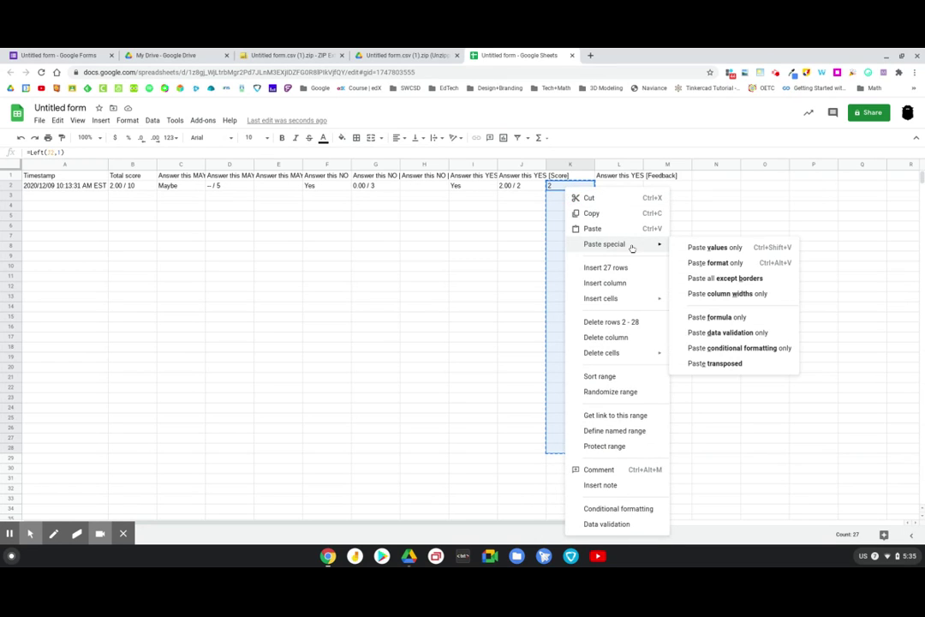
left_click(757, 247)
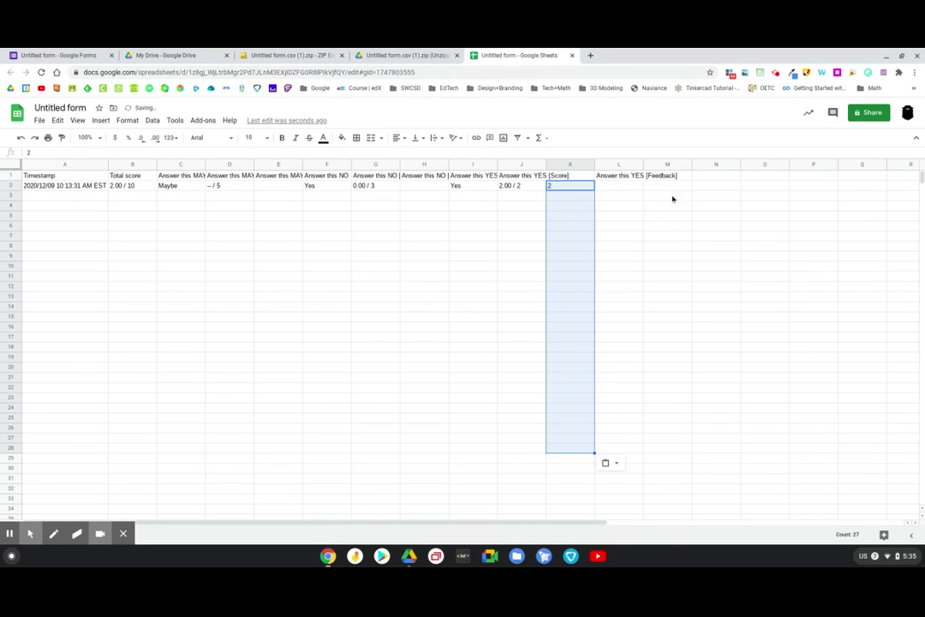
left_click(669, 197)
left_click(555, 187)
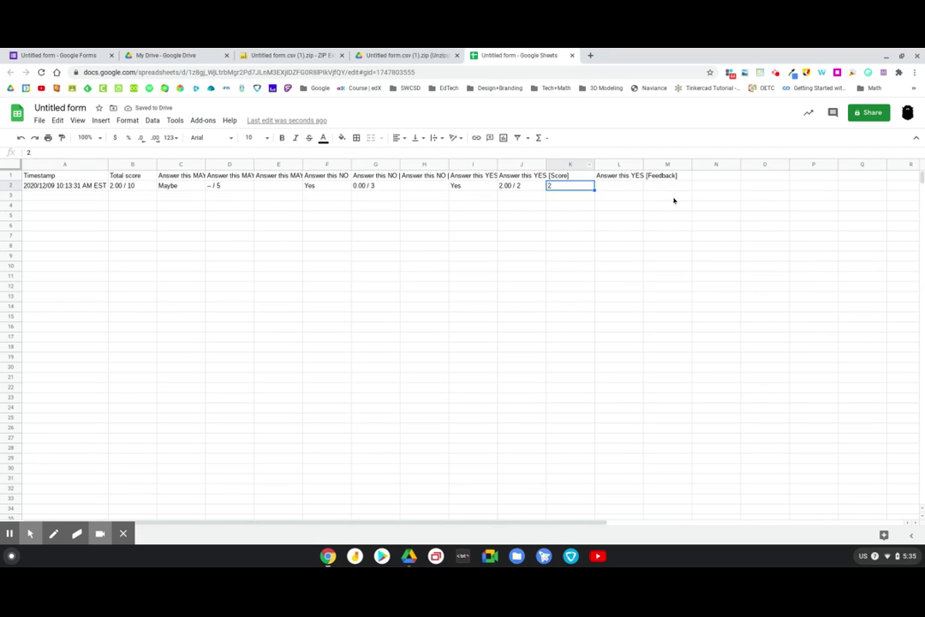
left_click(584, 190)
left_click_drag(584, 190, 584, 459)
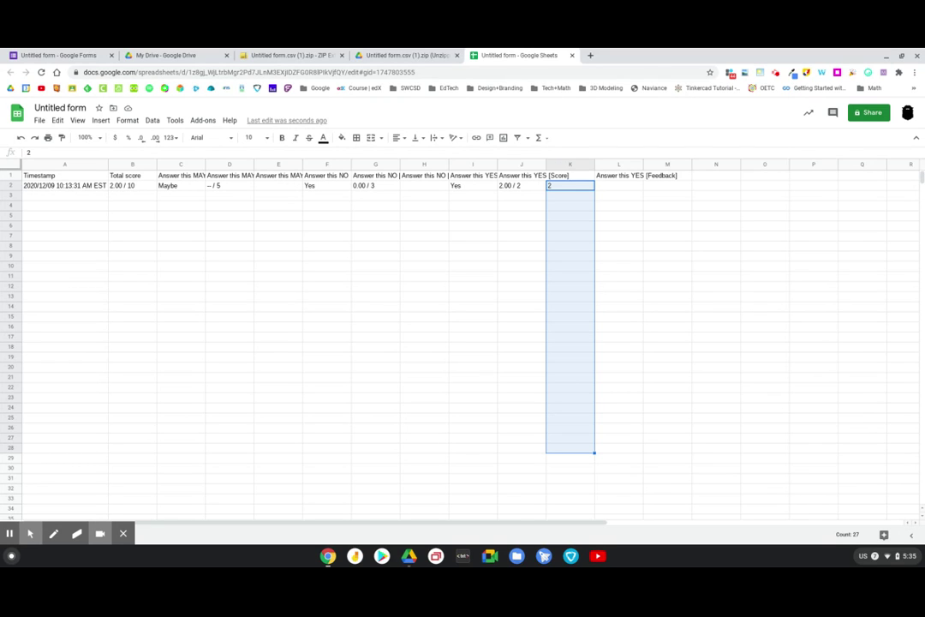
- Review the CSV download option in Google Forms, the ZIP Extractor page and the CSV preview's app choices, then return to the spreadsheet
left_click(57, 55)
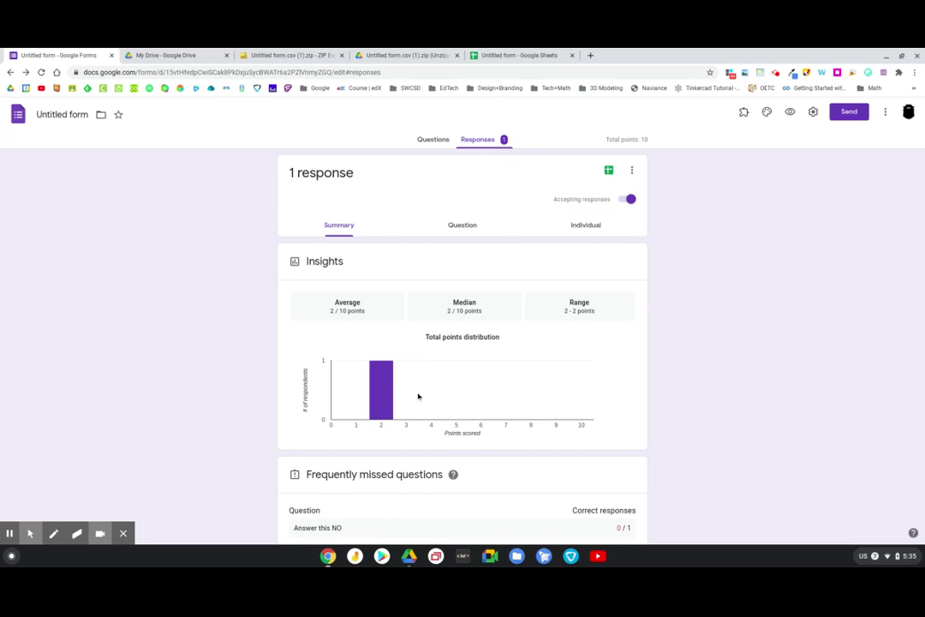
left_click(632, 170)
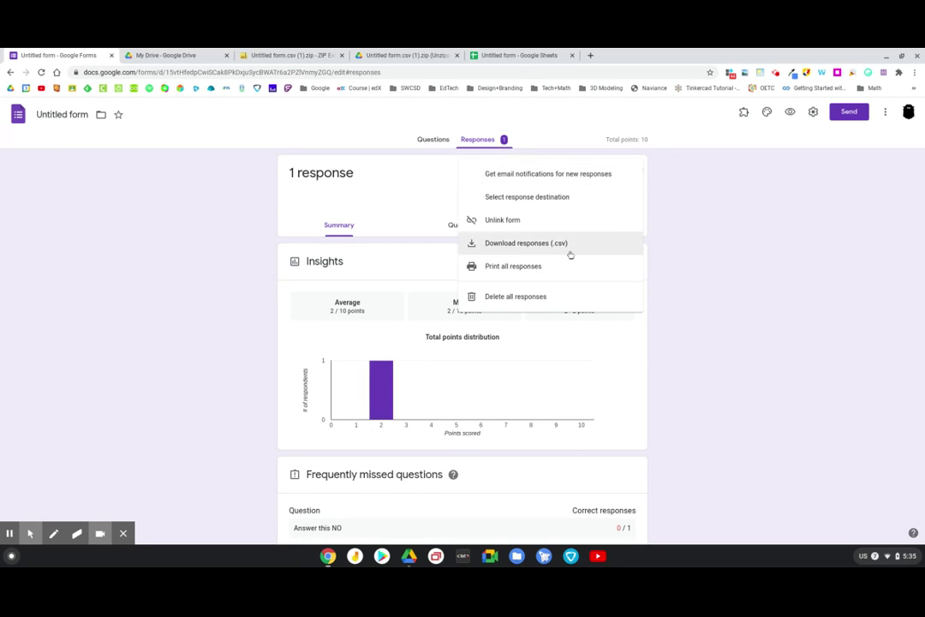
left_click(685, 215)
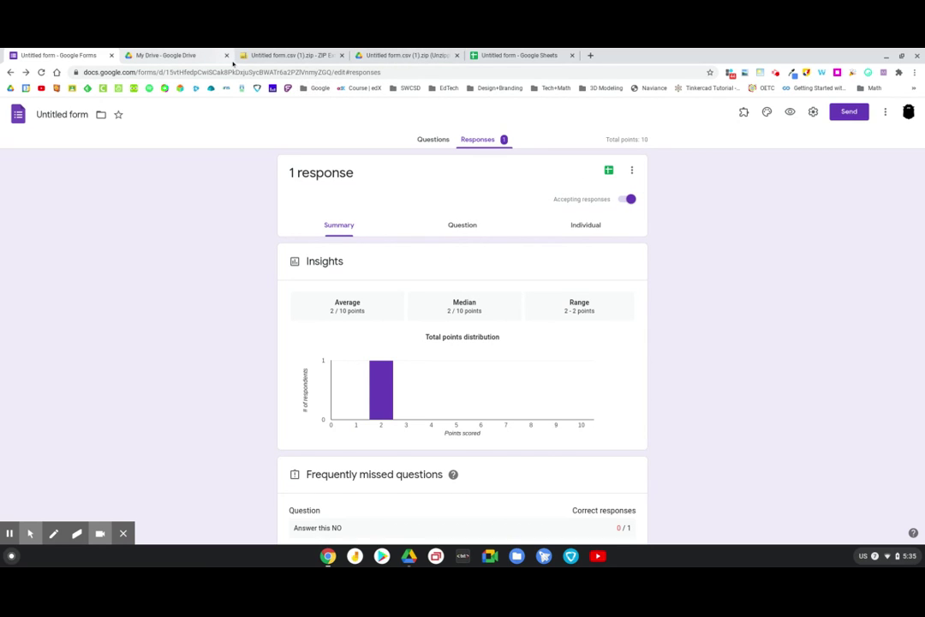
left_click(266, 55)
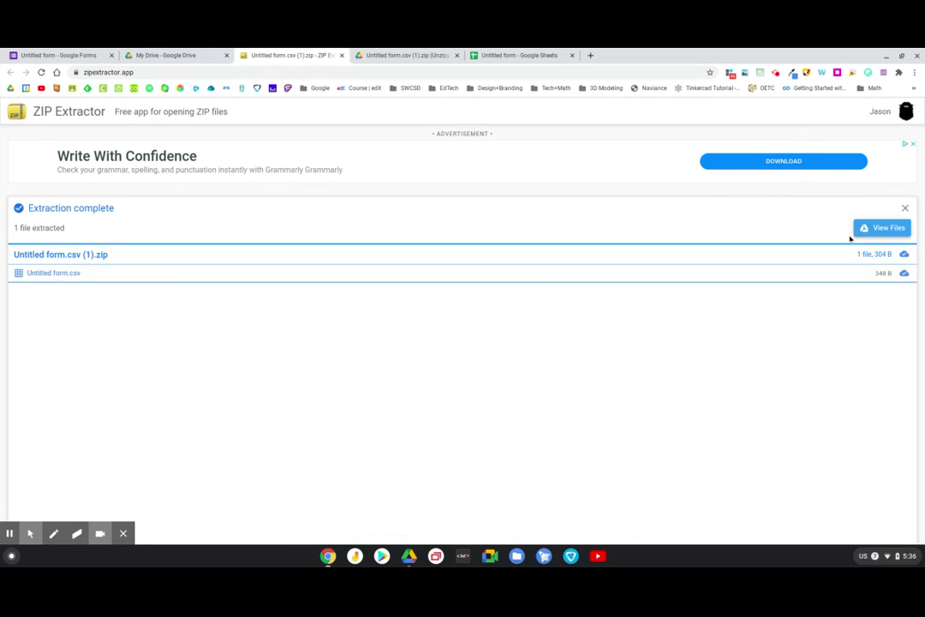
left_click(413, 55)
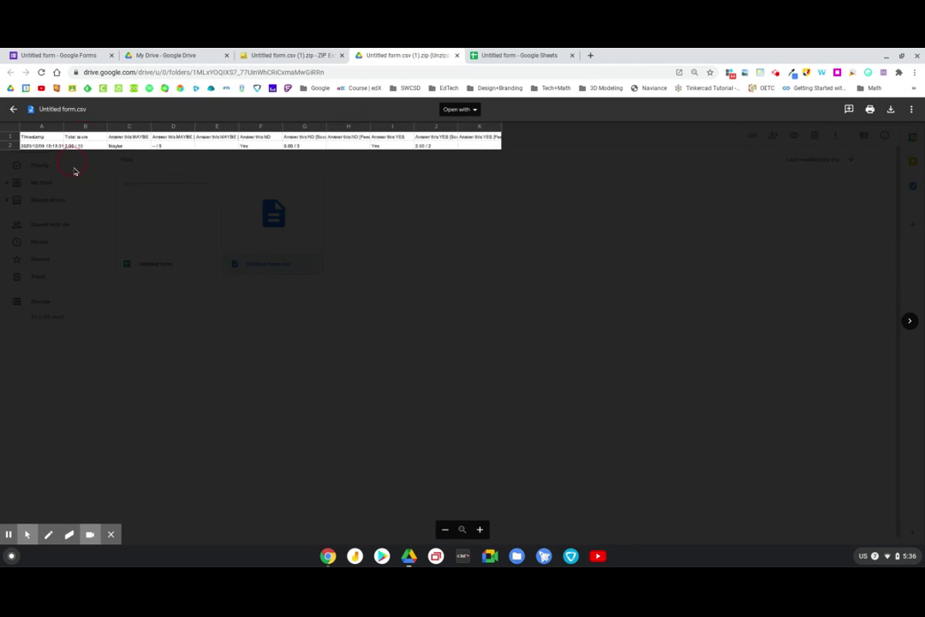
left_click(460, 109)
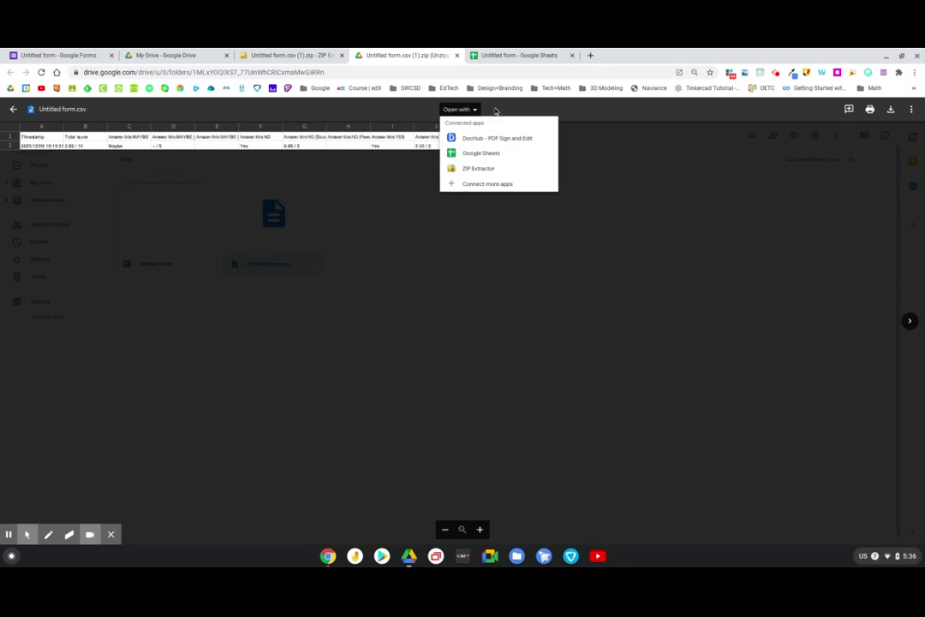
left_click(511, 56)
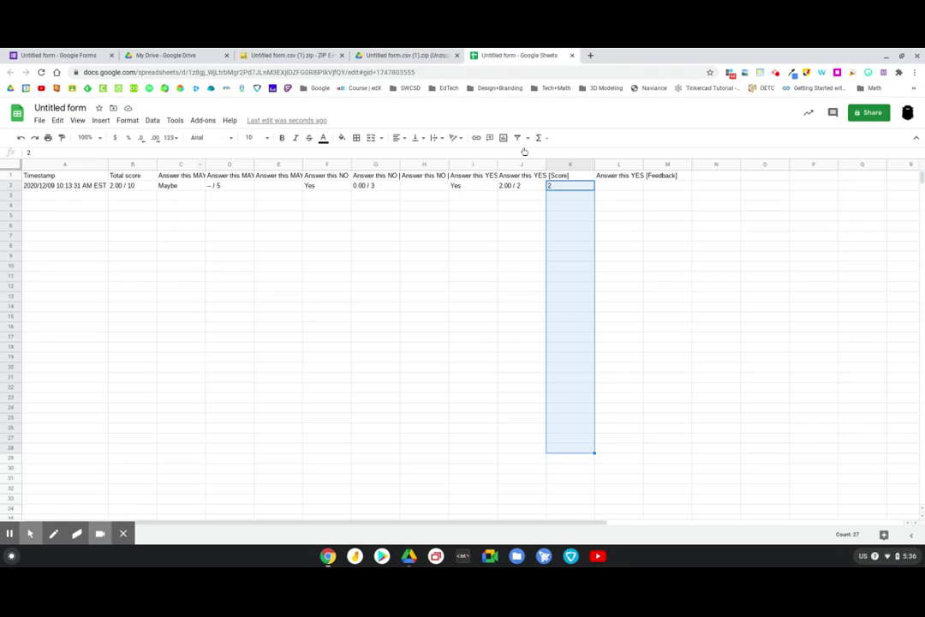
- Enter the formula =LEFT(J2,1) in cell K2 to extract the first character of the score again
left_click(573, 188)
type("=L")
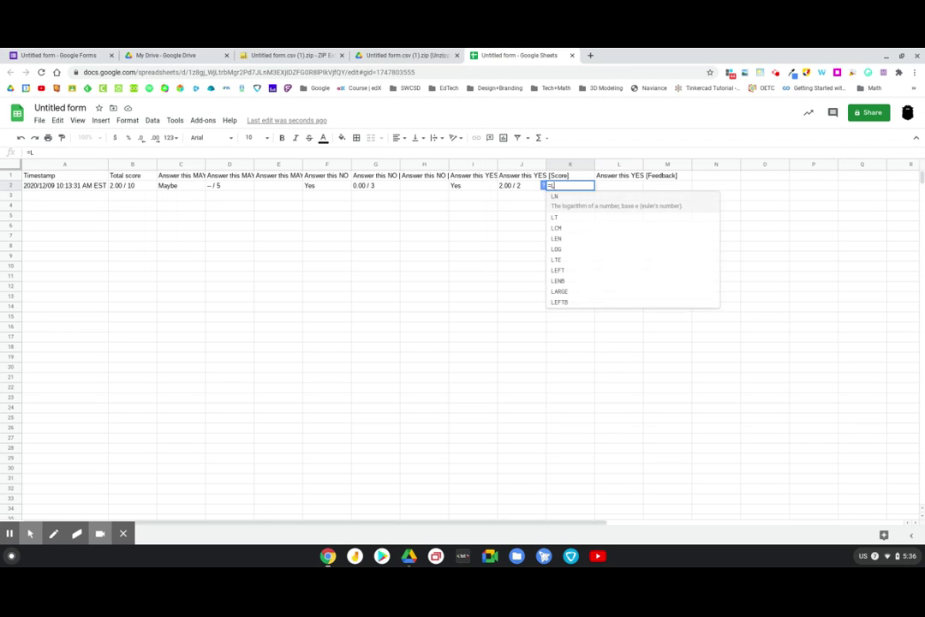
type("EFT(")
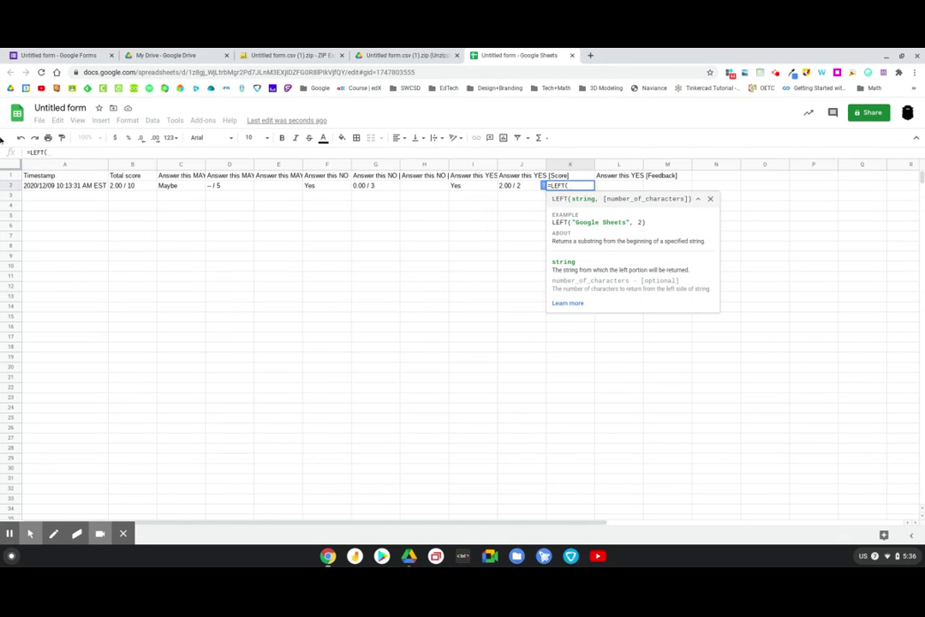
left_click(508, 186)
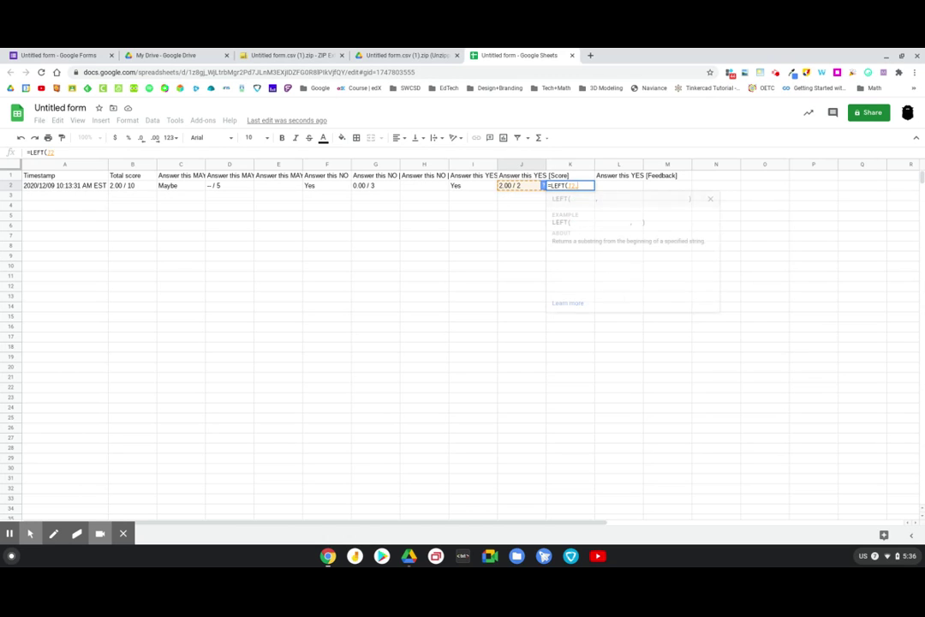
type(",1)")
key("Return")
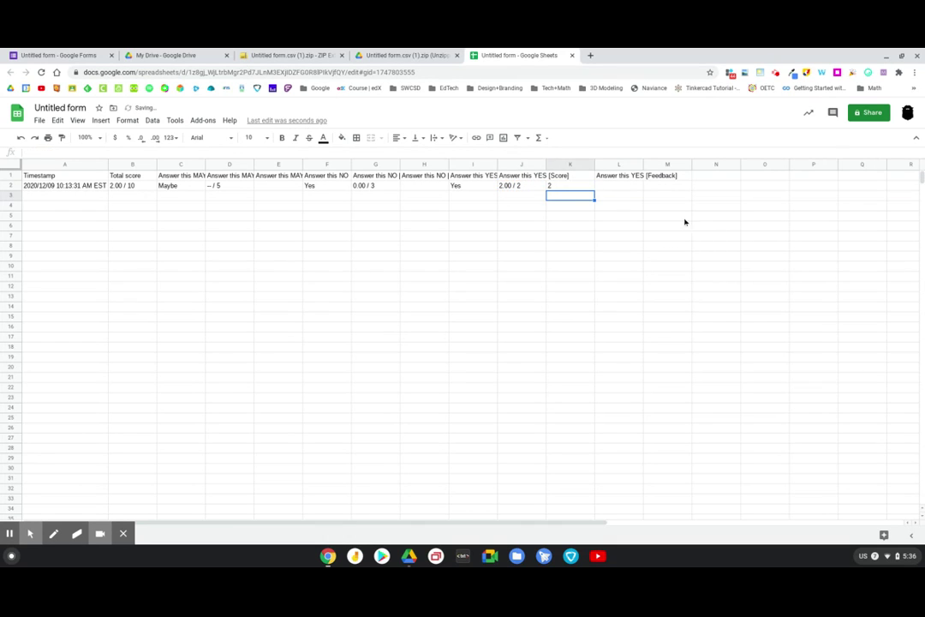
- Replace the formula in cell K2 with its value by copying the cell and pasting values only over it
left_click(583, 185)
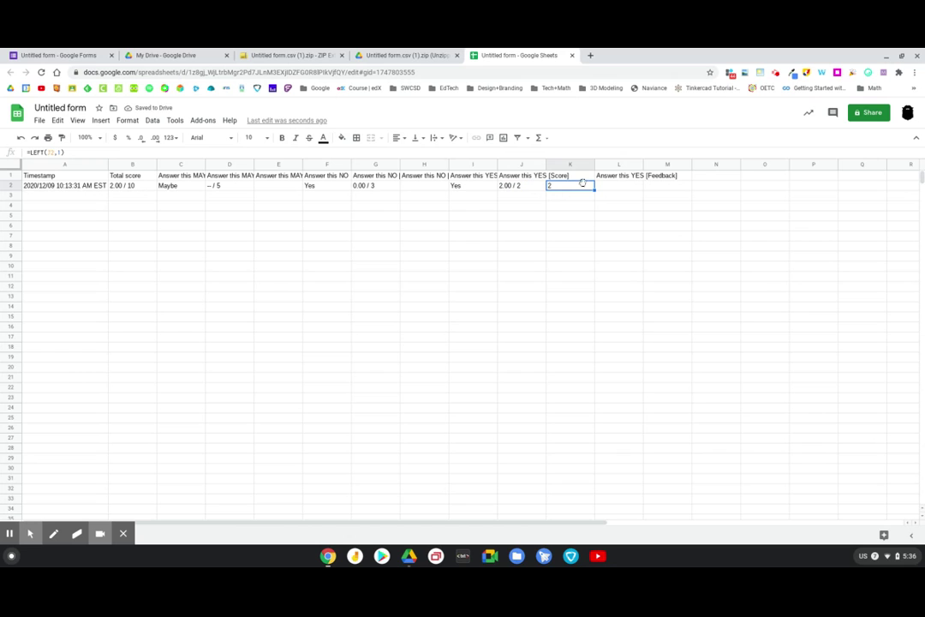
key("ctrl+c")
right_click(568, 187)
mouse_move(622, 246)
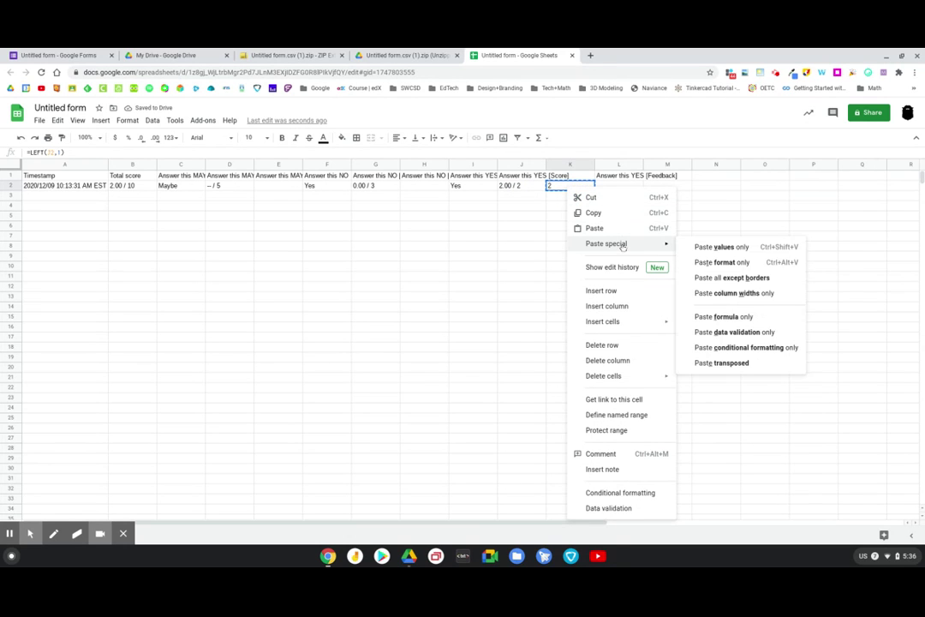
left_click(771, 248)
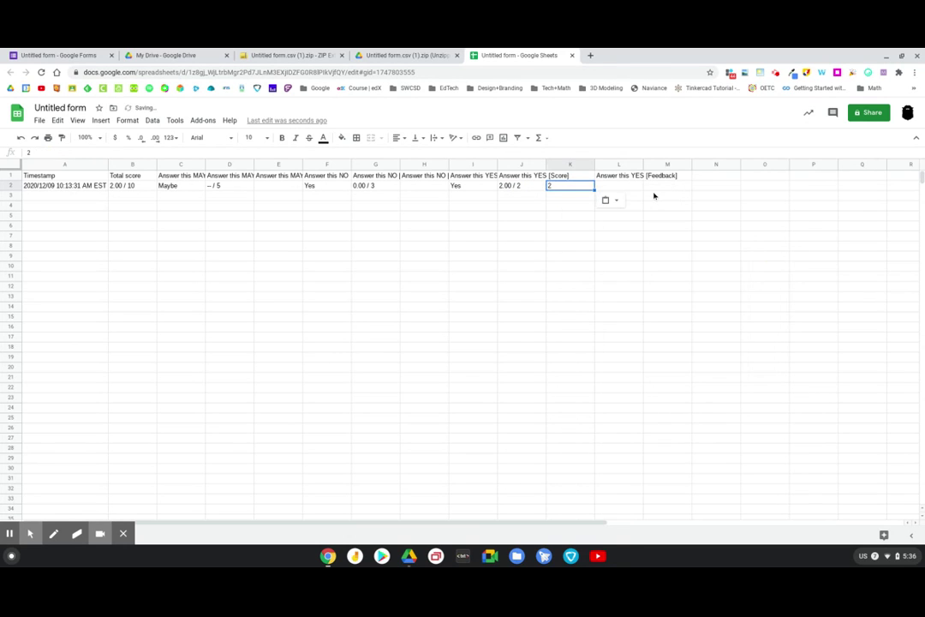
left_click_drag(562, 196, 574, 355)
left_click(696, 358)
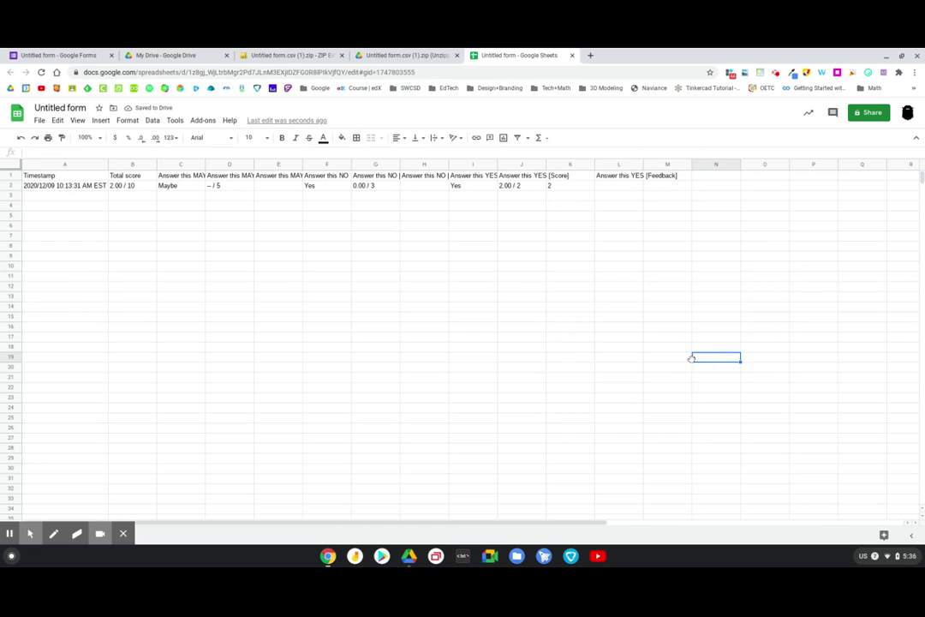
left_click_drag(574, 185, 565, 402)
left_click(618, 397)
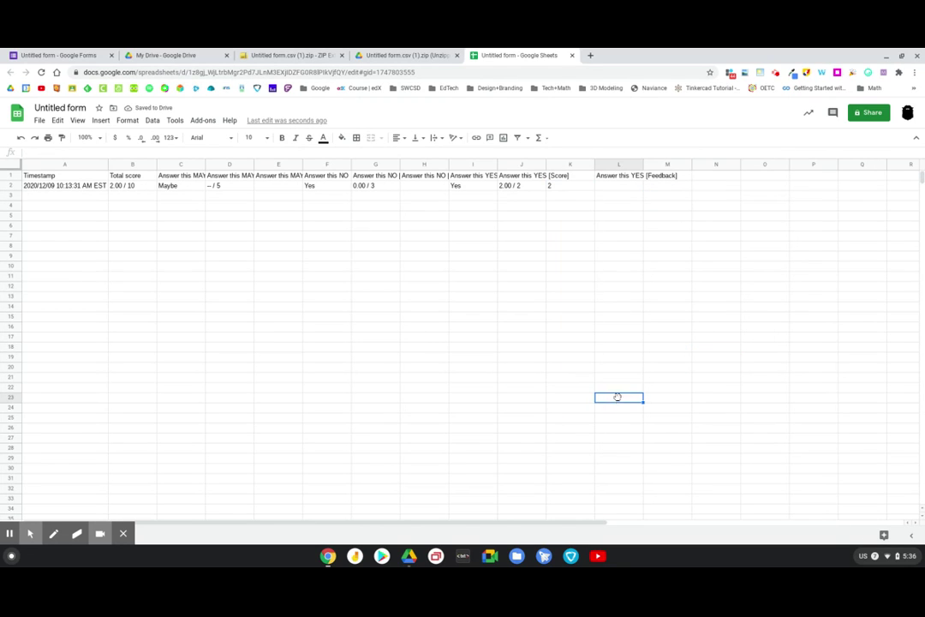